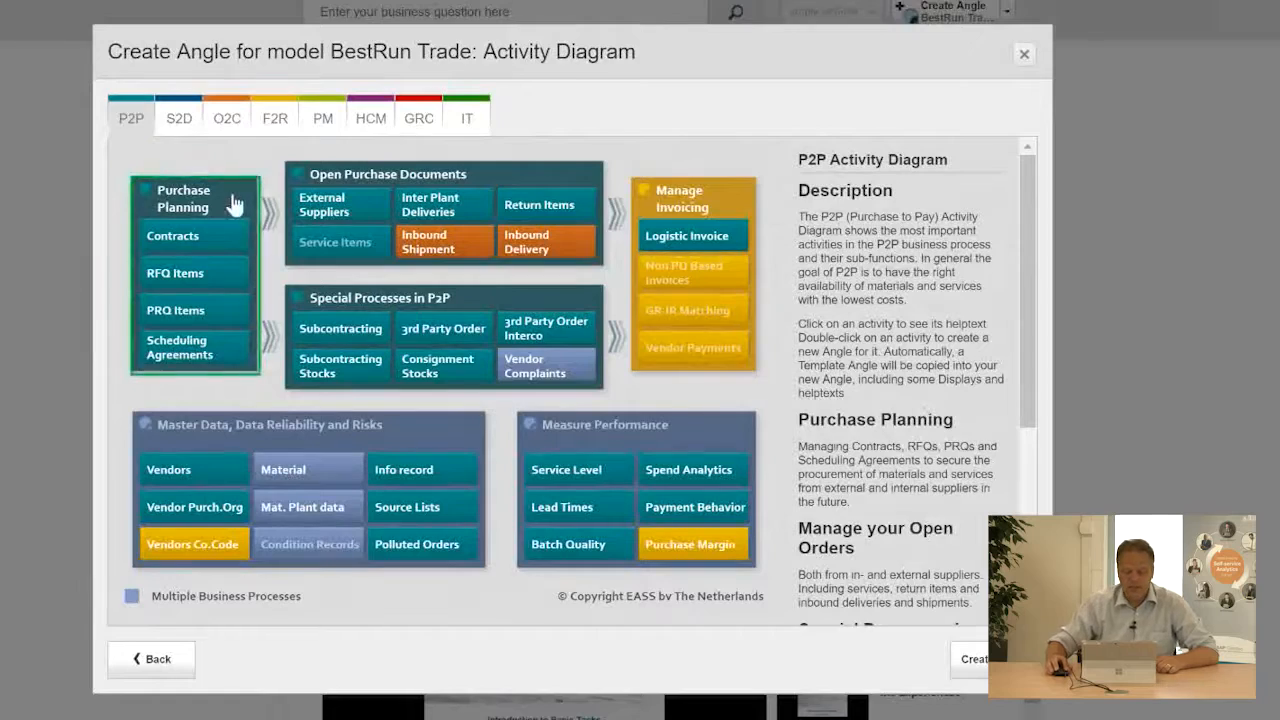
Browse the P2P activity diagram blocks to read their descriptions.
left_click(323, 196)
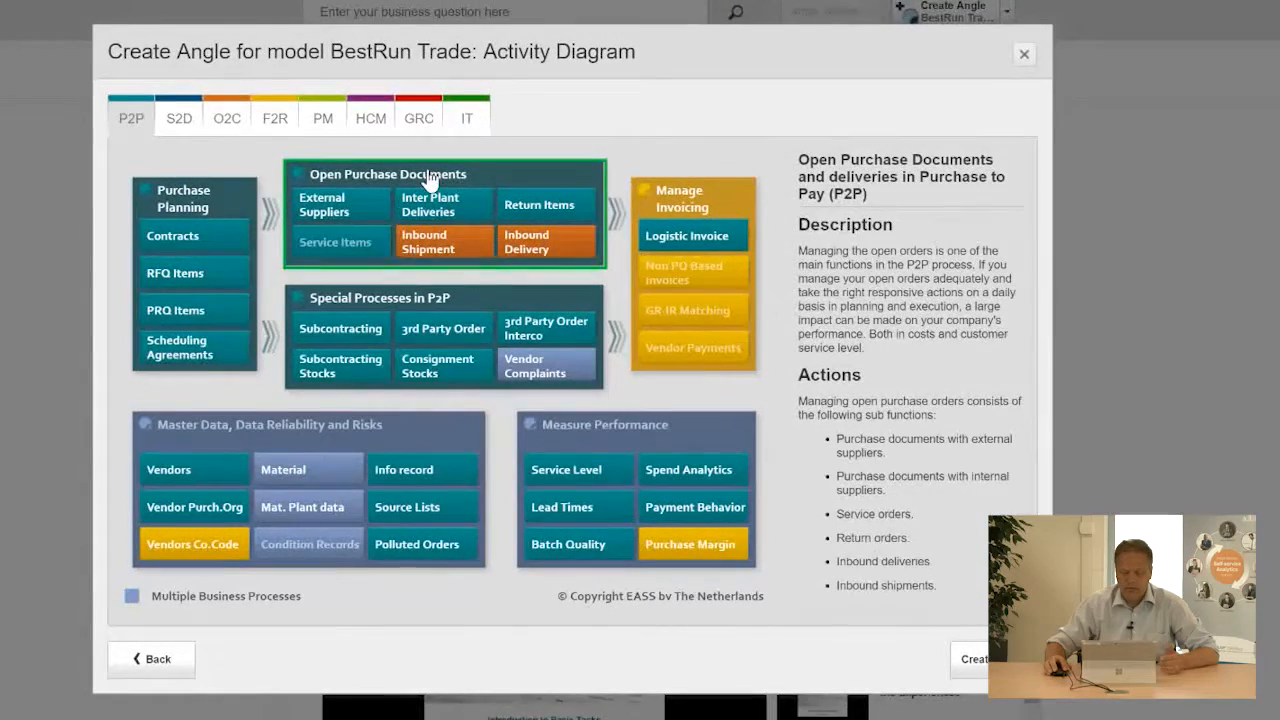
left_click(475, 300)
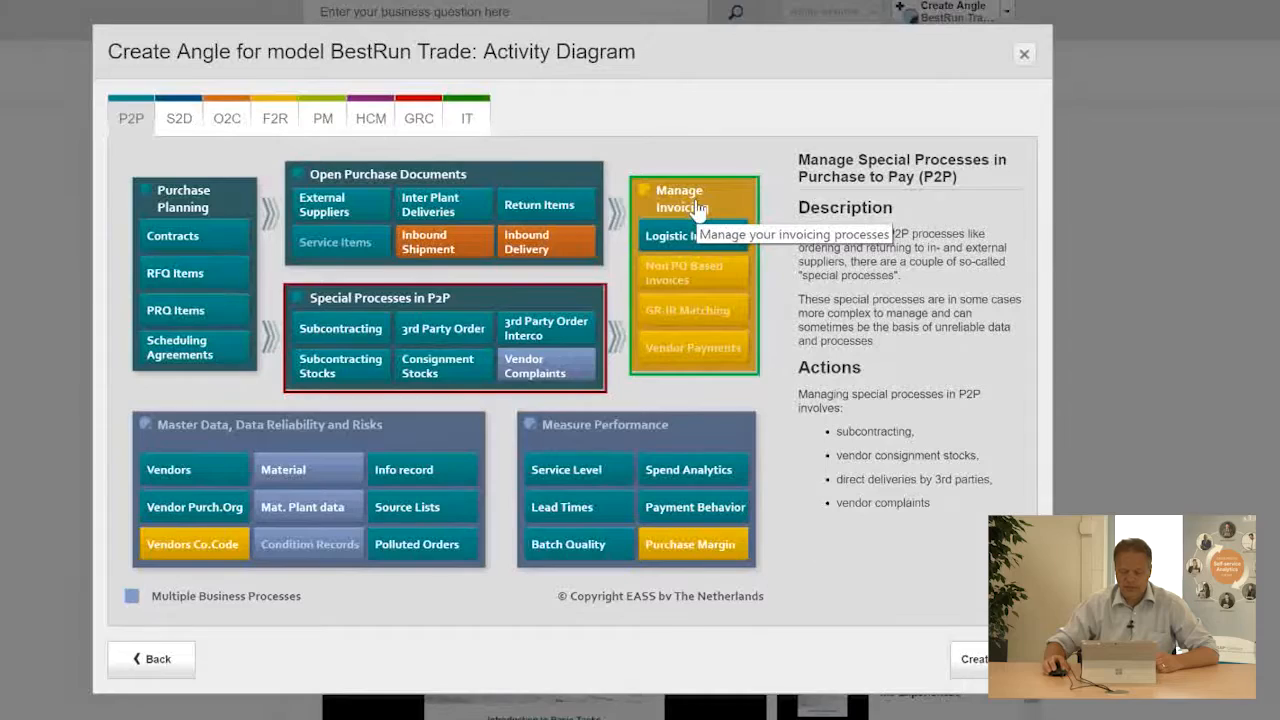
left_click(412, 164)
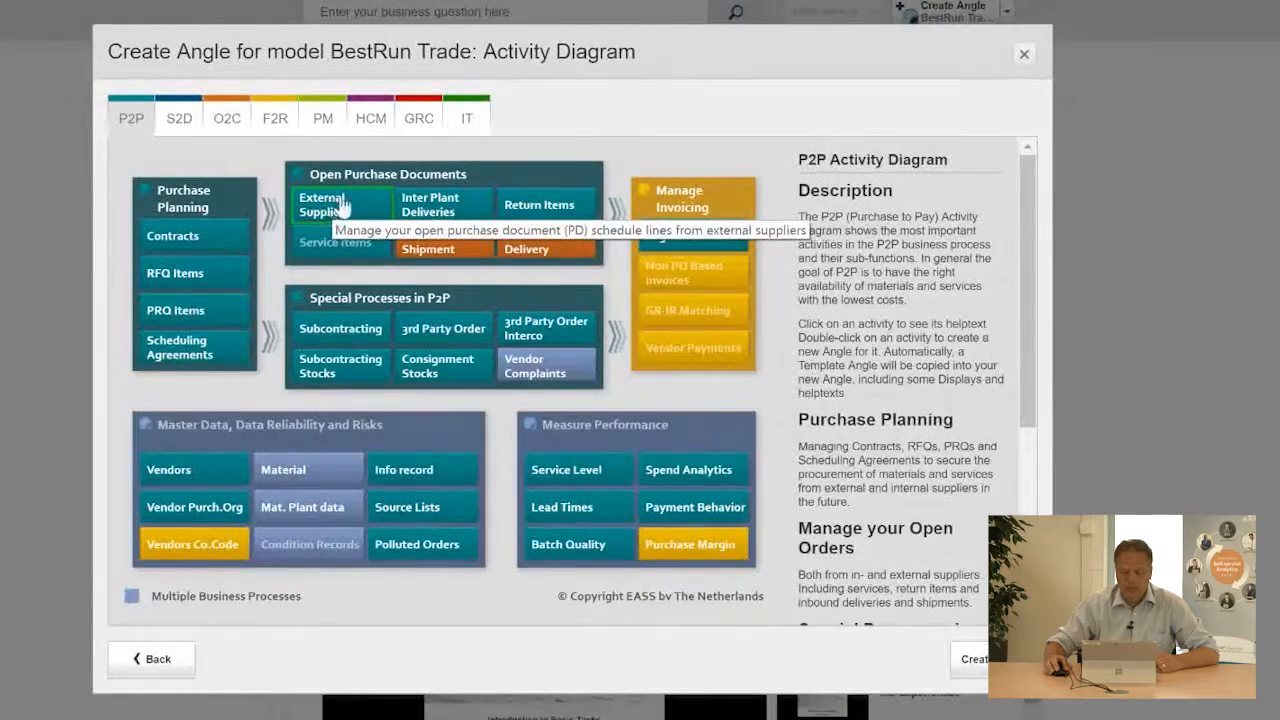
Create a new Angle from the External Suppliers activity and name it Purch orders with output below 90 percent.
double_click(378, 210)
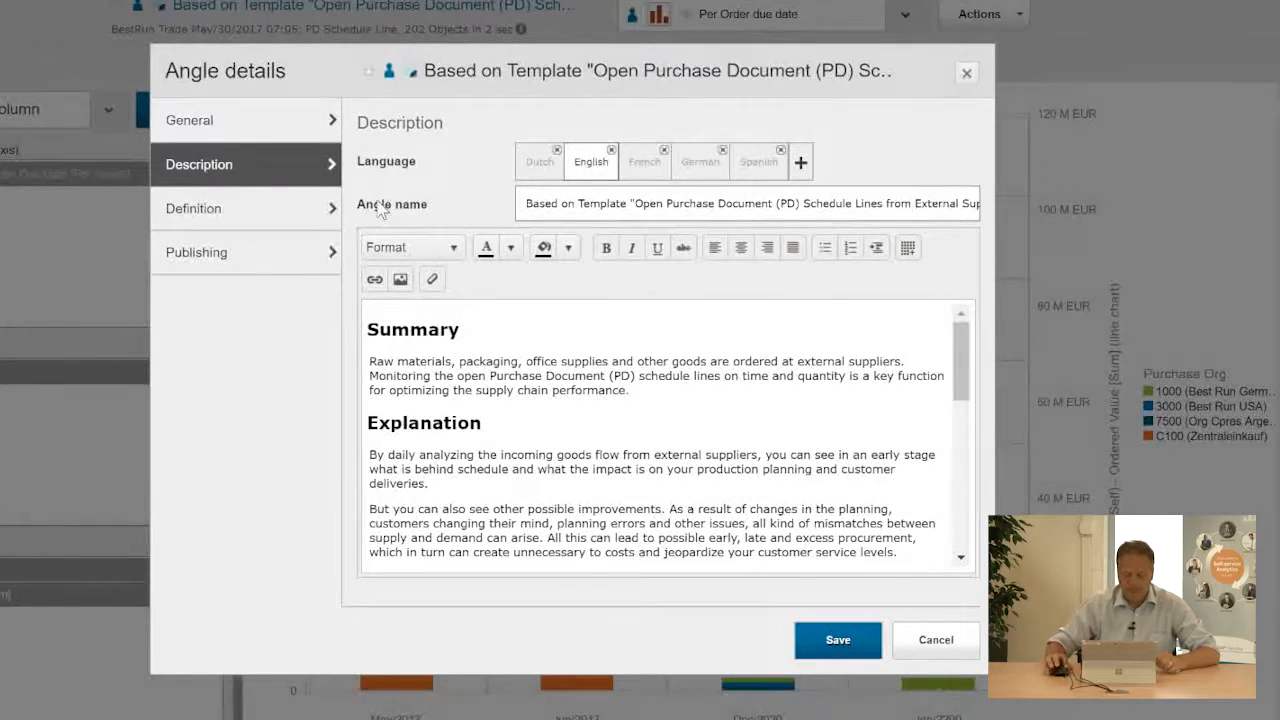
left_click_drag(523, 203, 995, 201)
type("Purch orders with output below 90 percent")
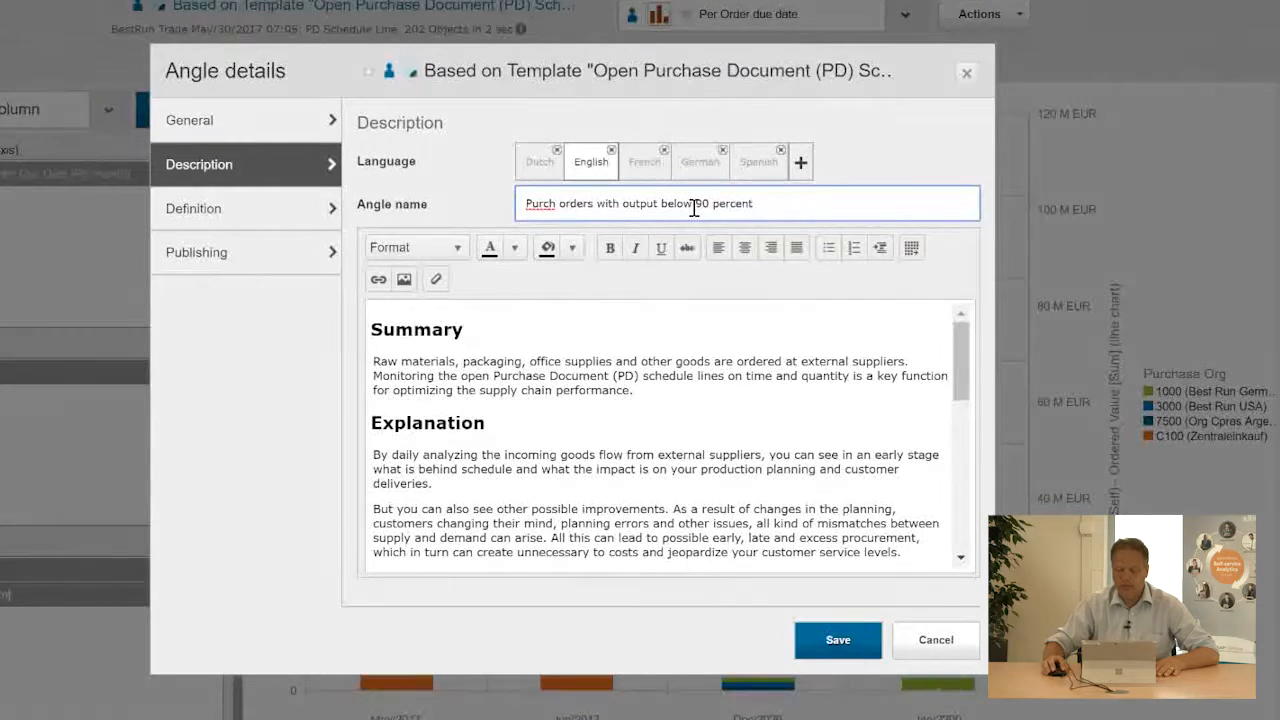
In the Angle definition, add a filter on the Output Allocation % field.
left_click(240, 207)
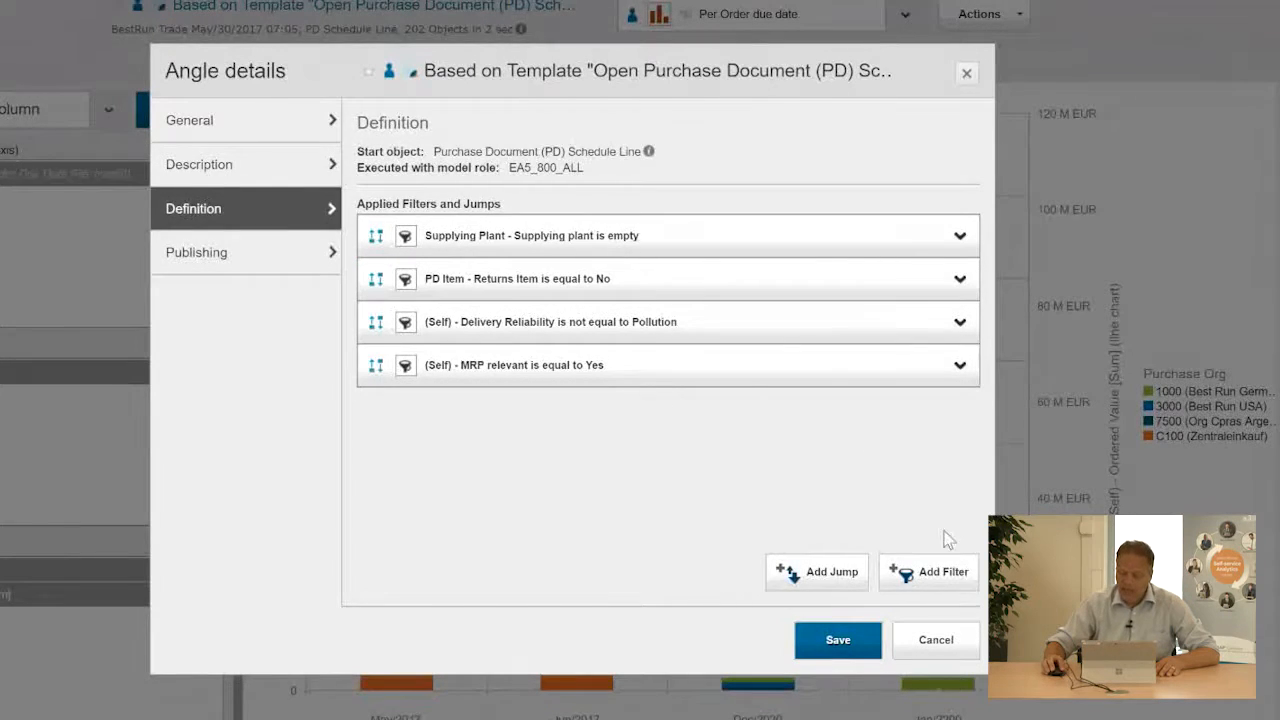
left_click(926, 570)
left_click(470, 131)
type("output")
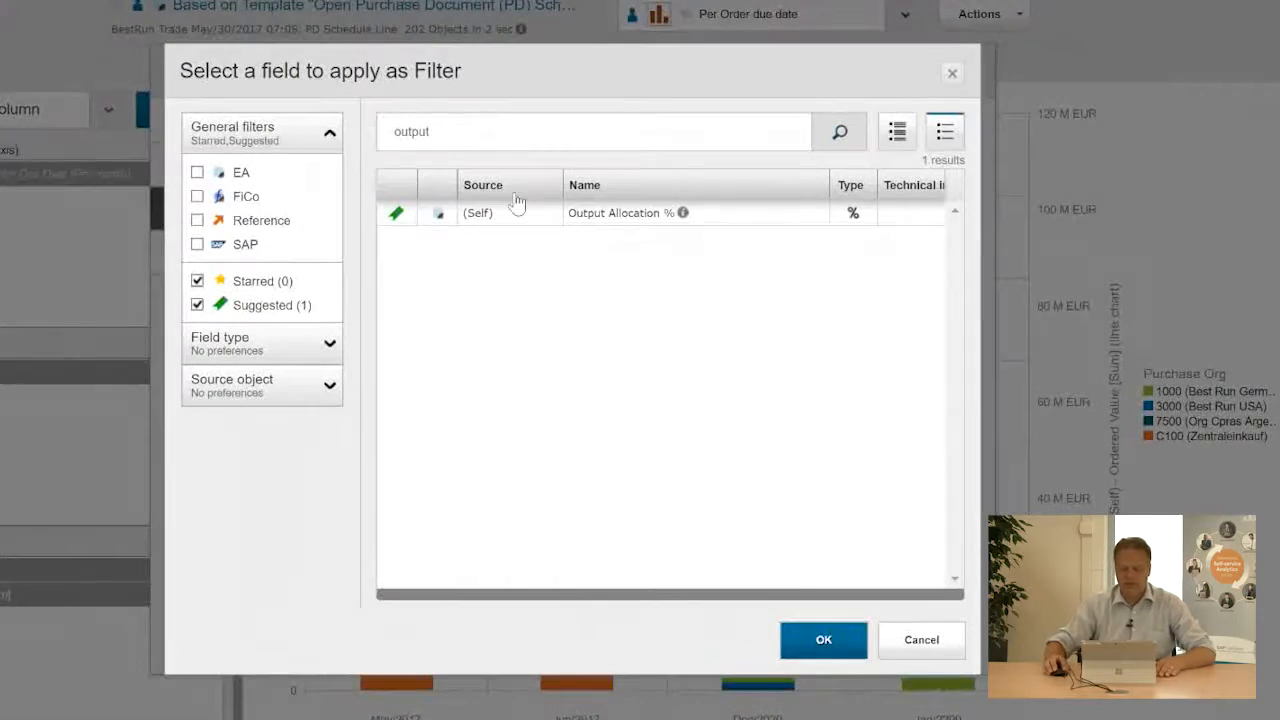
left_click(609, 214)
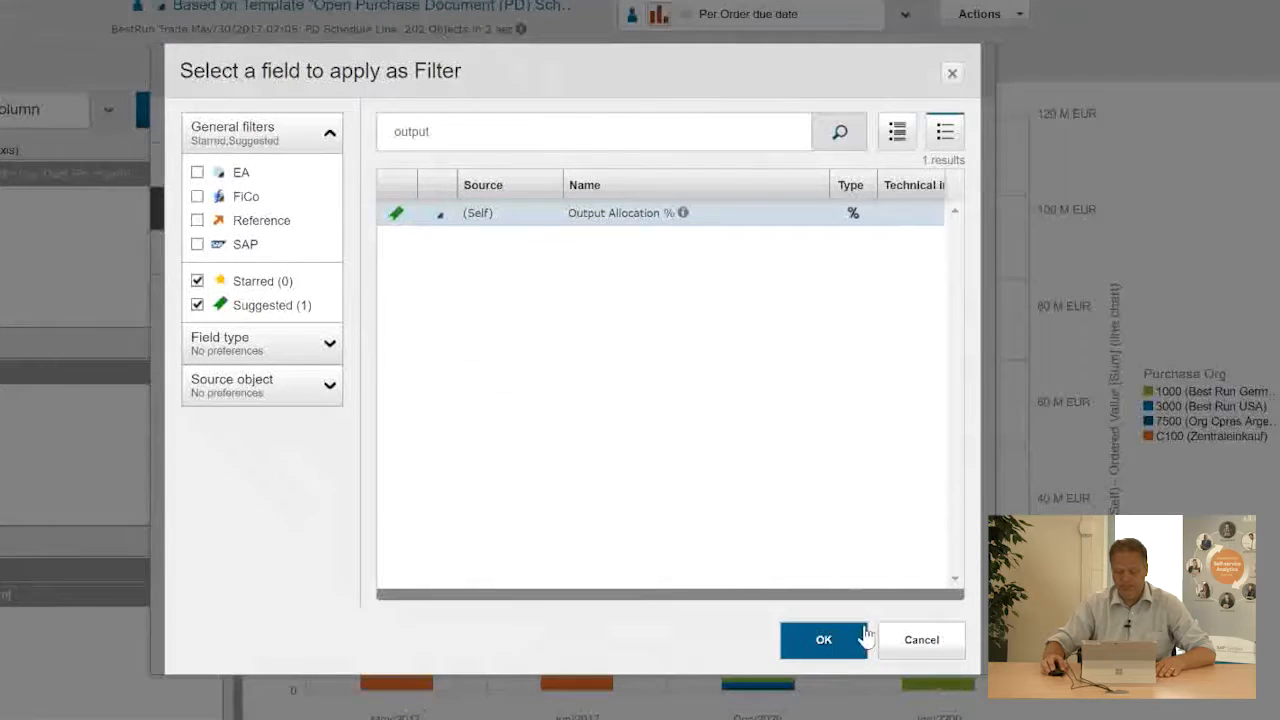
left_click(830, 645)
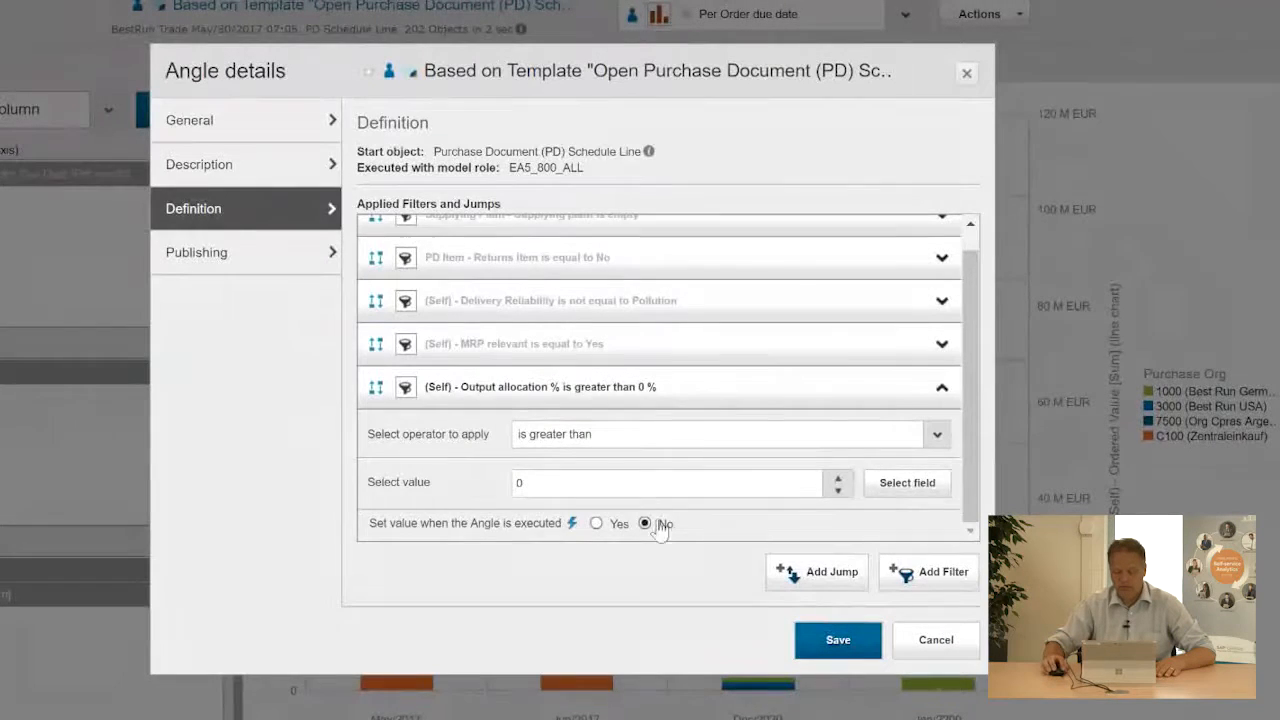
Set the Output Allocation % filter to is smaller than 90.
left_click(630, 444)
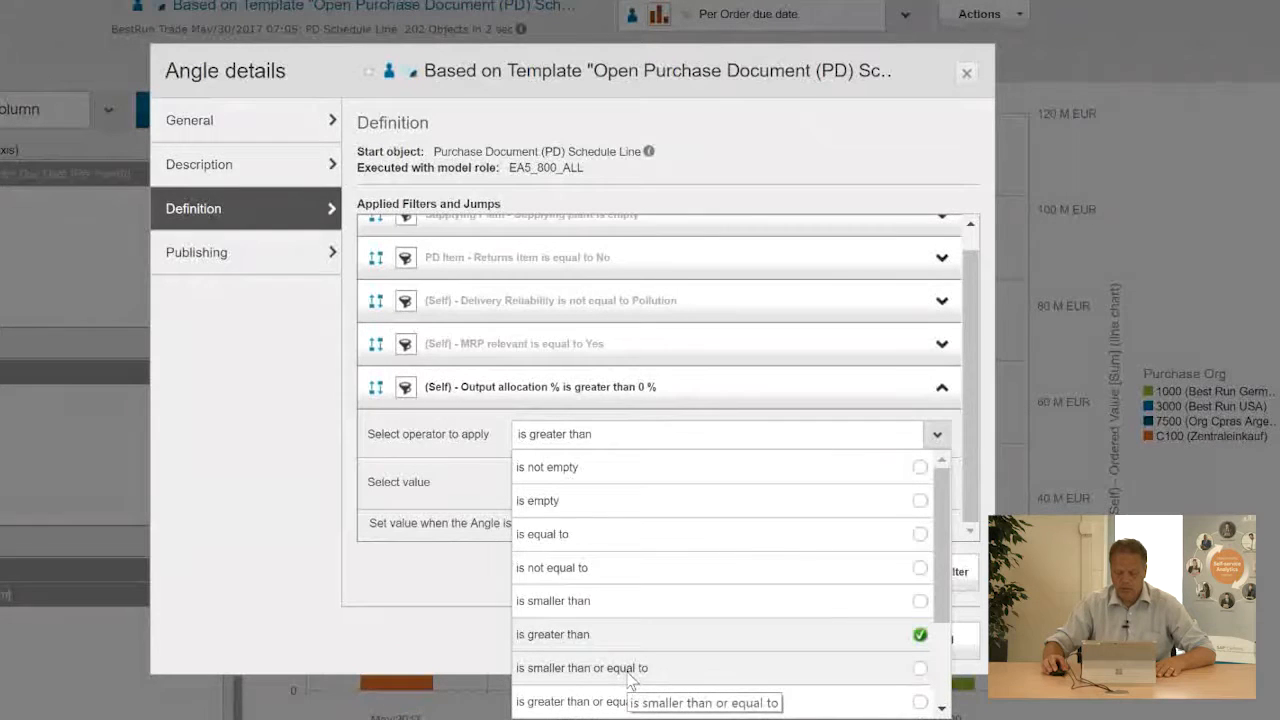
left_click(606, 602)
double_click(545, 487)
type("90")
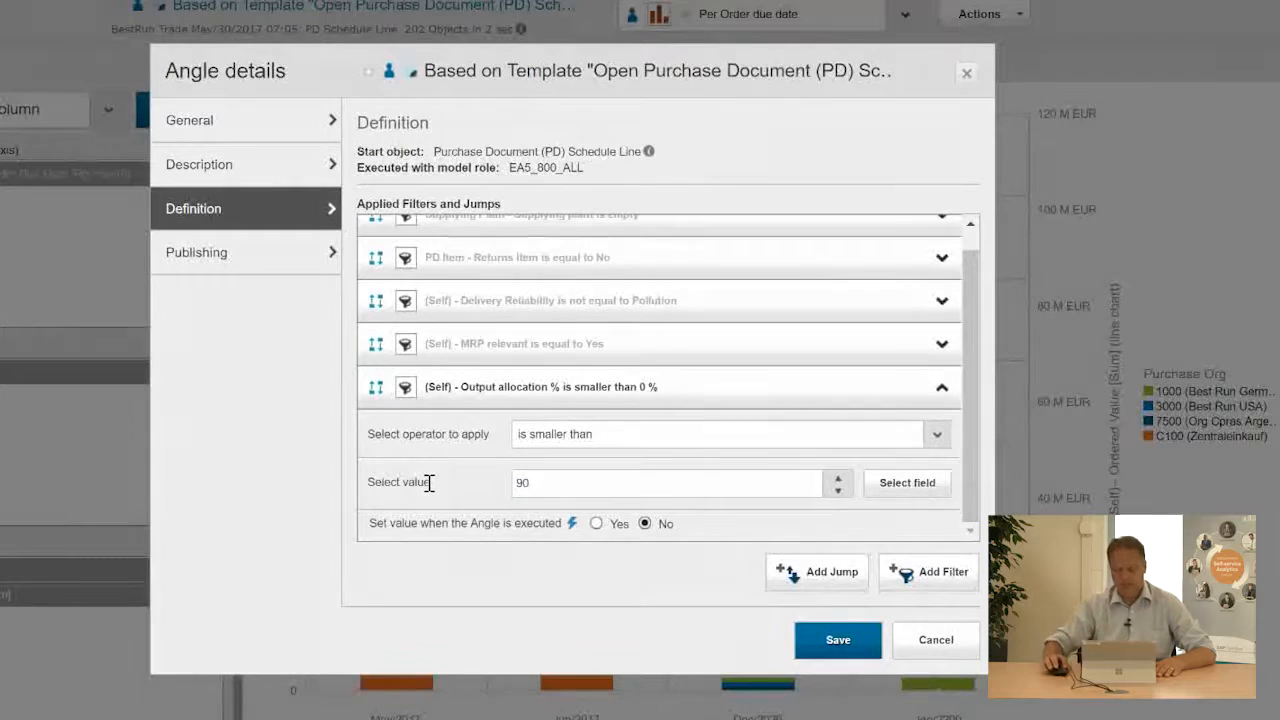
Save the Angle details.
left_click(930, 573)
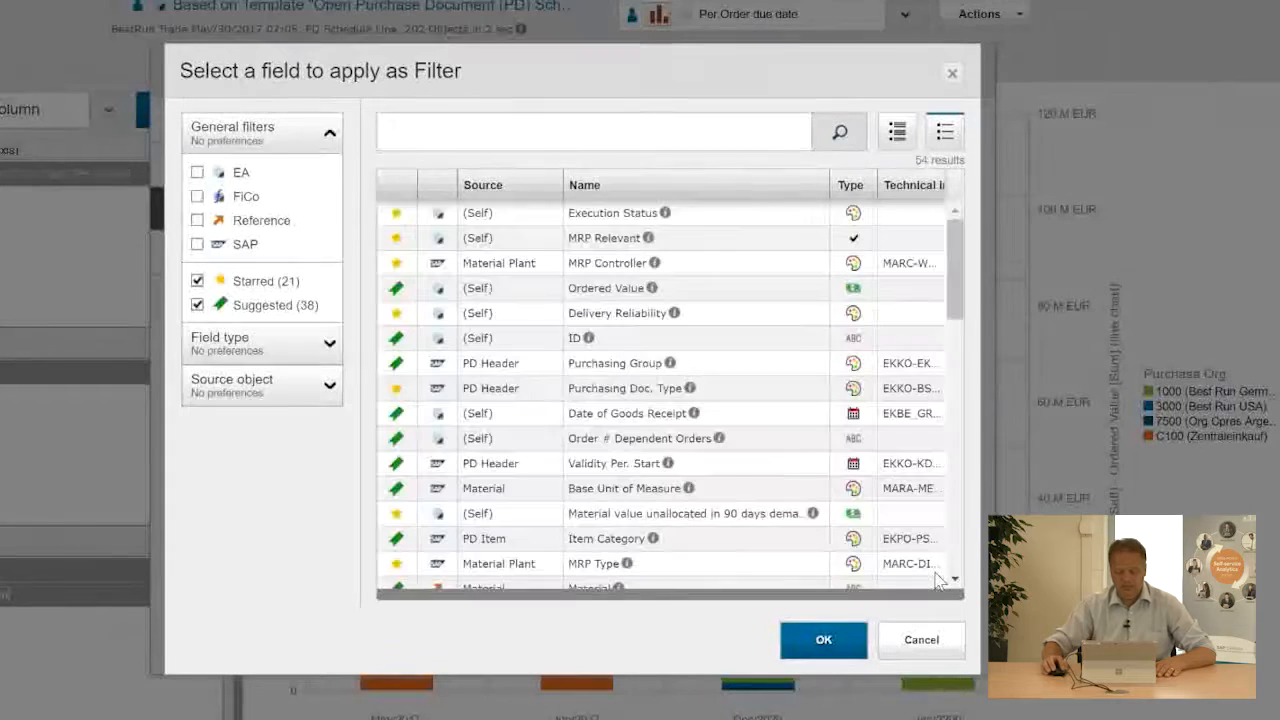
left_click(829, 644)
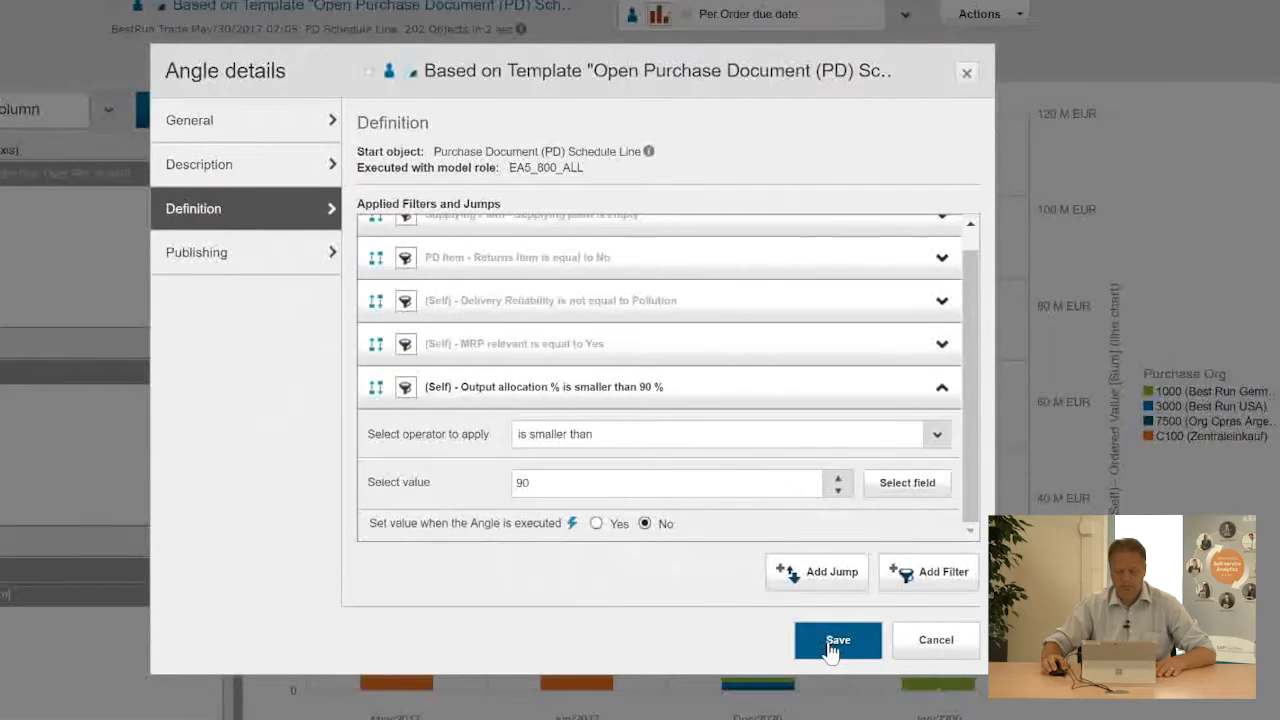
left_click(829, 645)
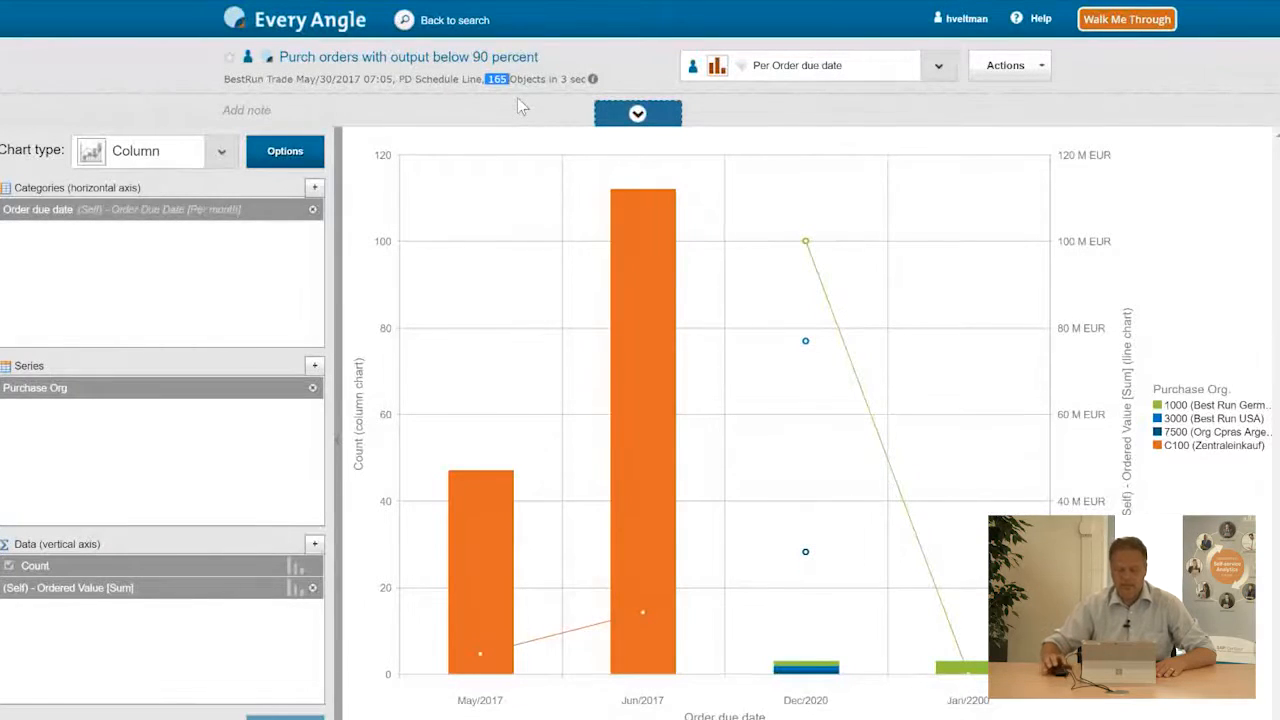
Switch the display to Basic list.
left_click(940, 66)
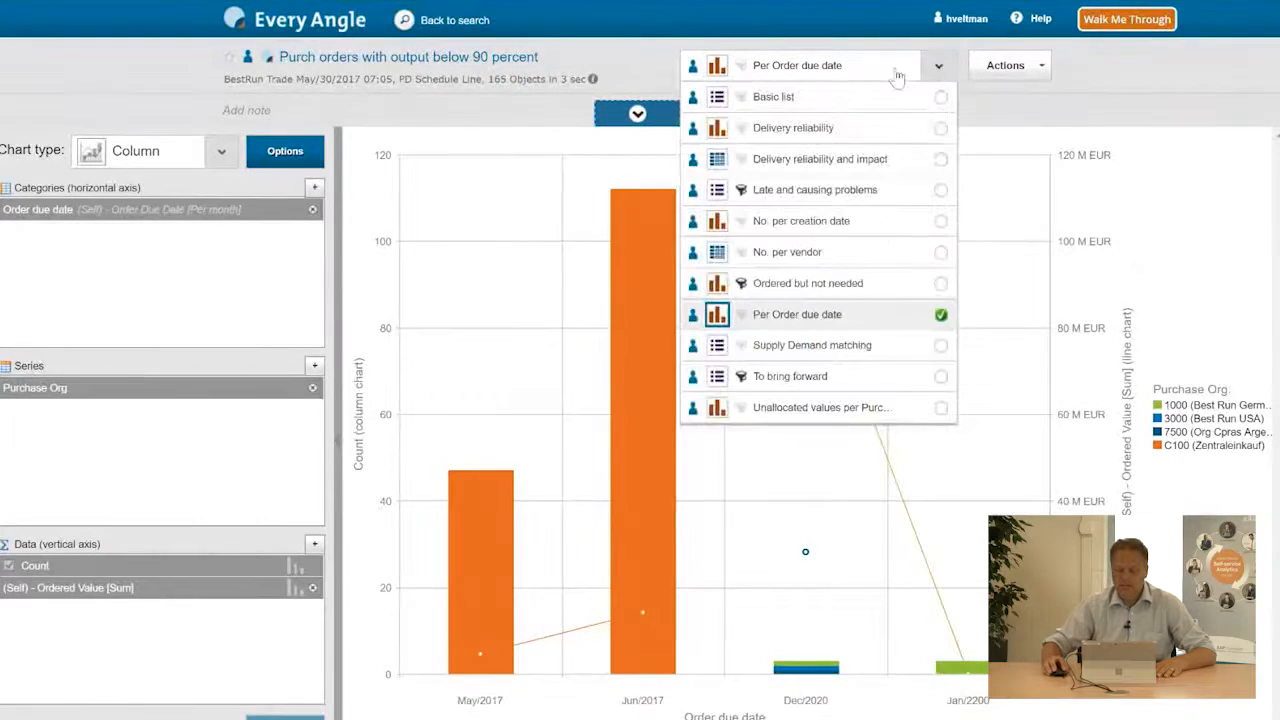
left_click(846, 100)
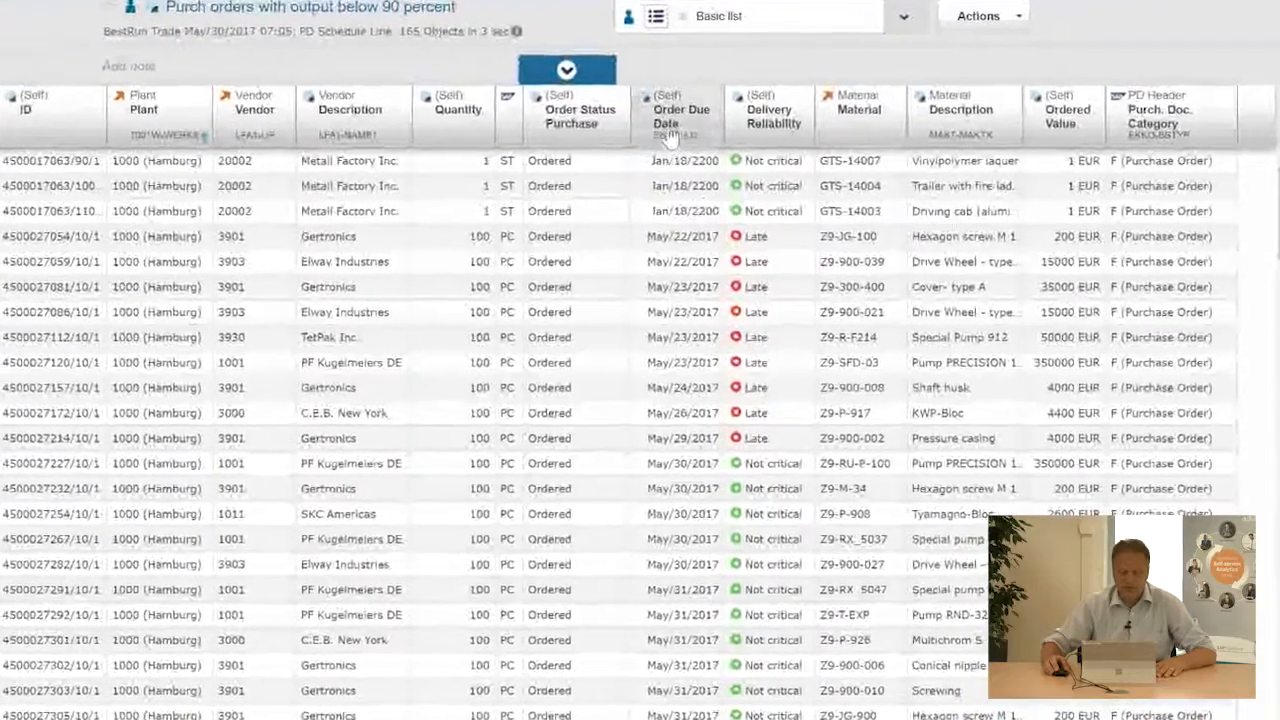
Insert the Material value unallocated in 90 days demand column before Order Due Date.
left_click(692, 142)
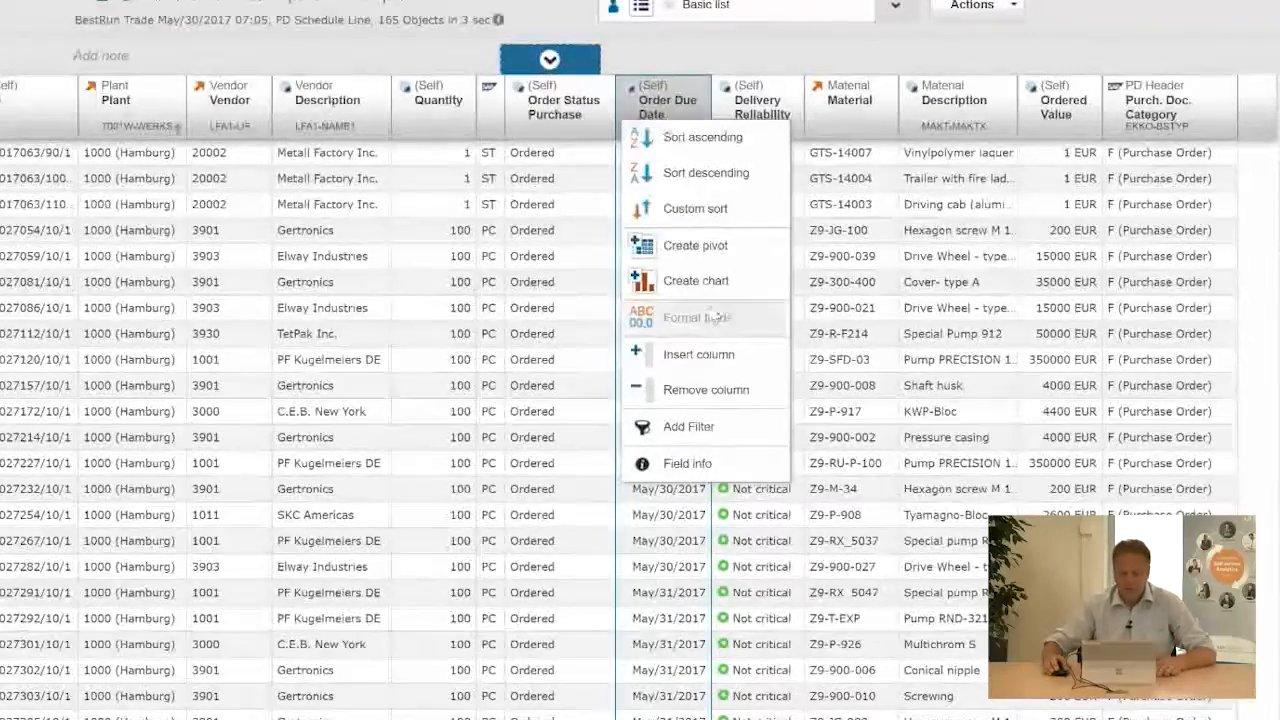
left_click(700, 354)
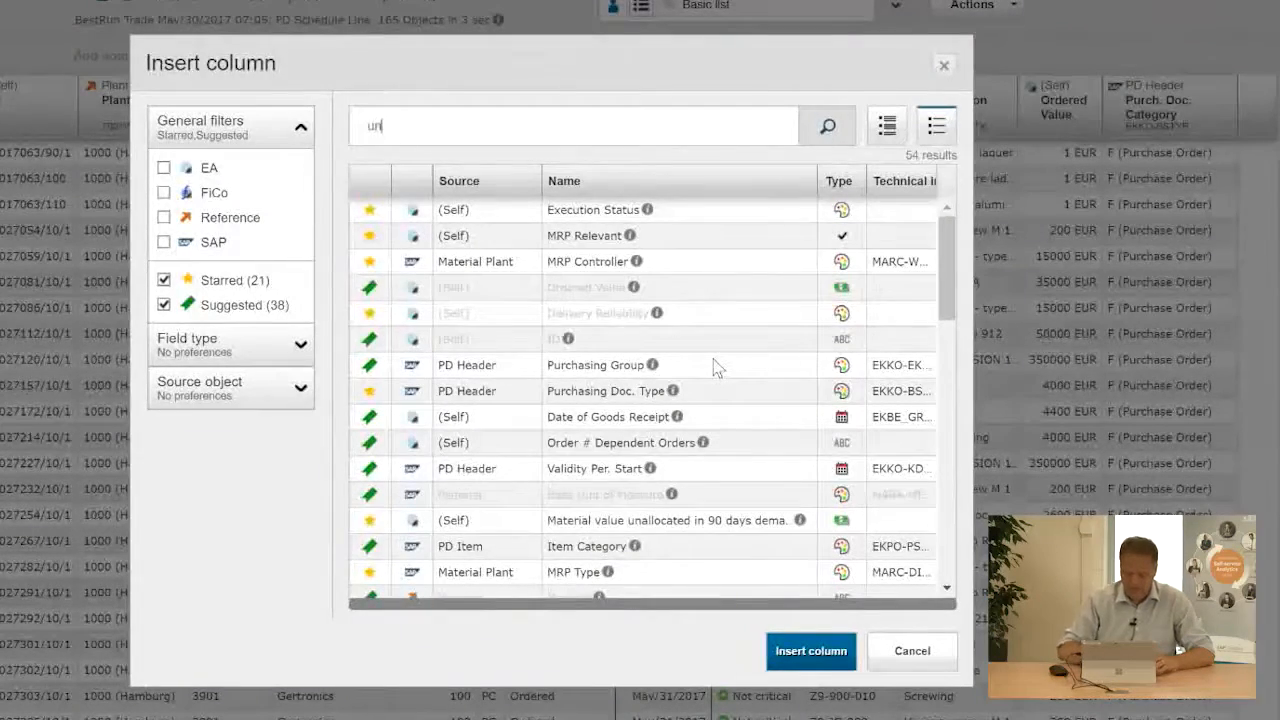
key("Return")
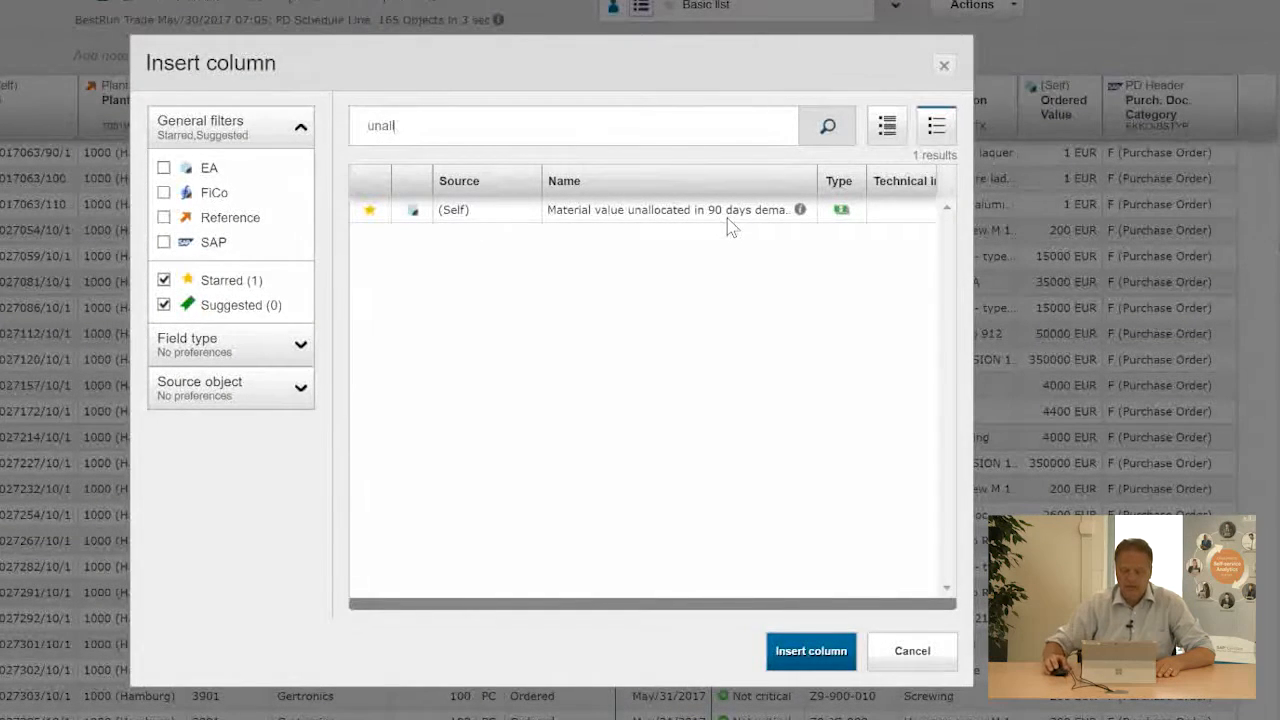
left_click(601, 210)
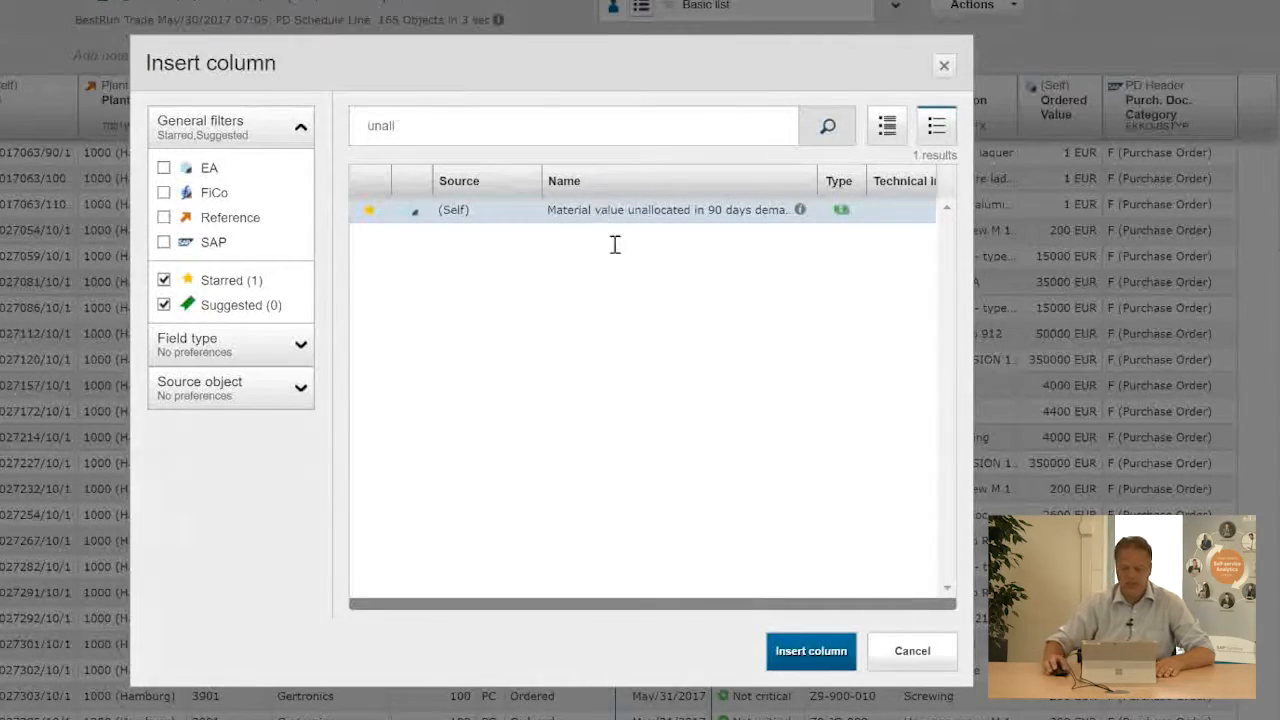
left_click(811, 651)
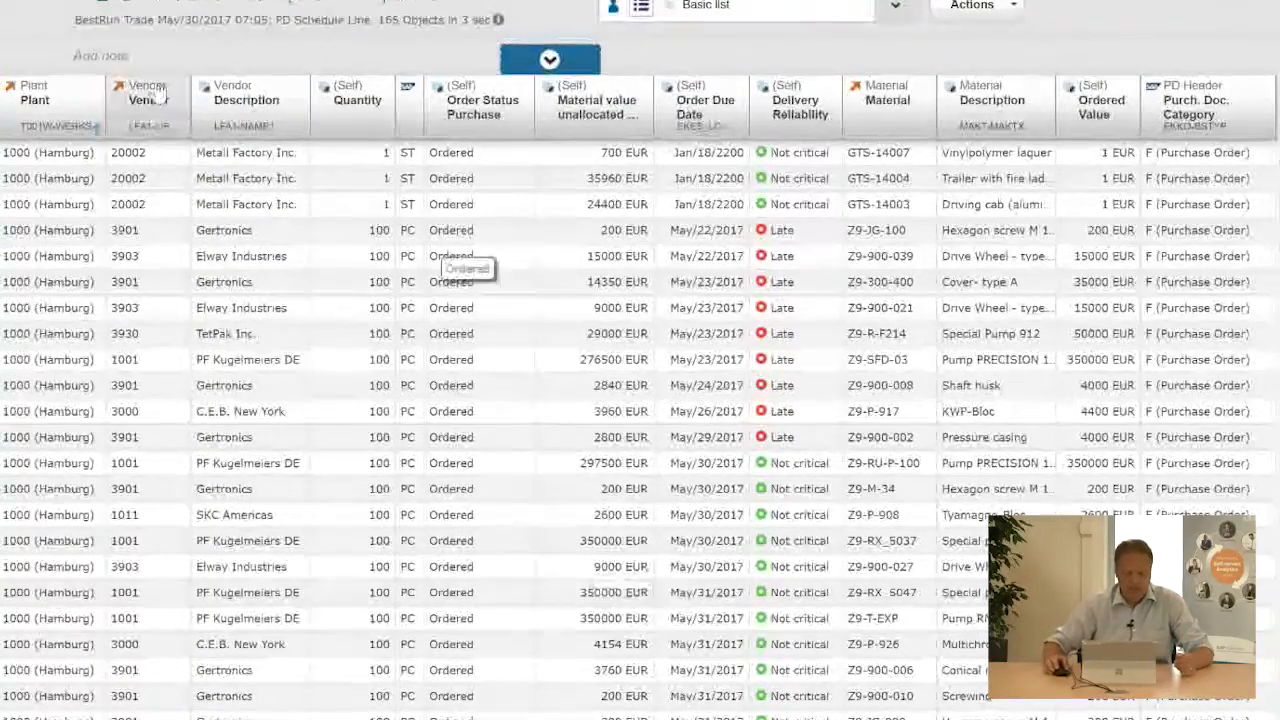
Create a chart from the Vendor Description column.
left_click(255, 110)
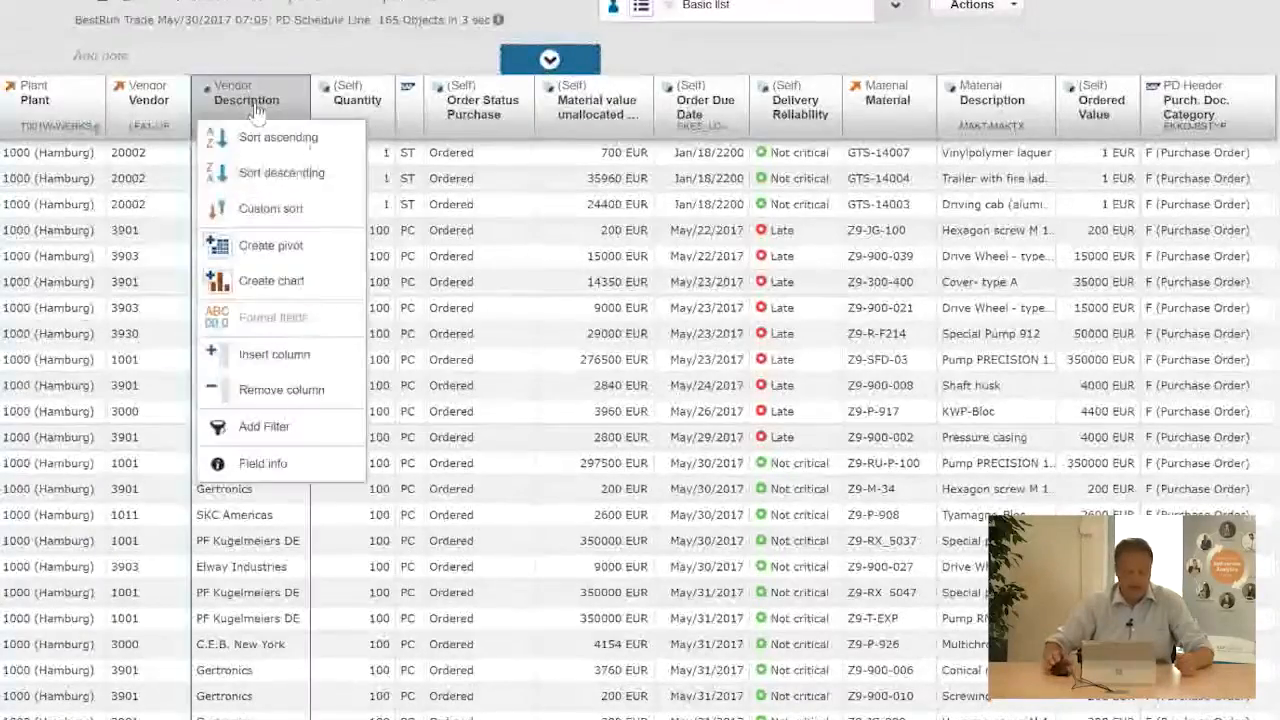
left_click(290, 281)
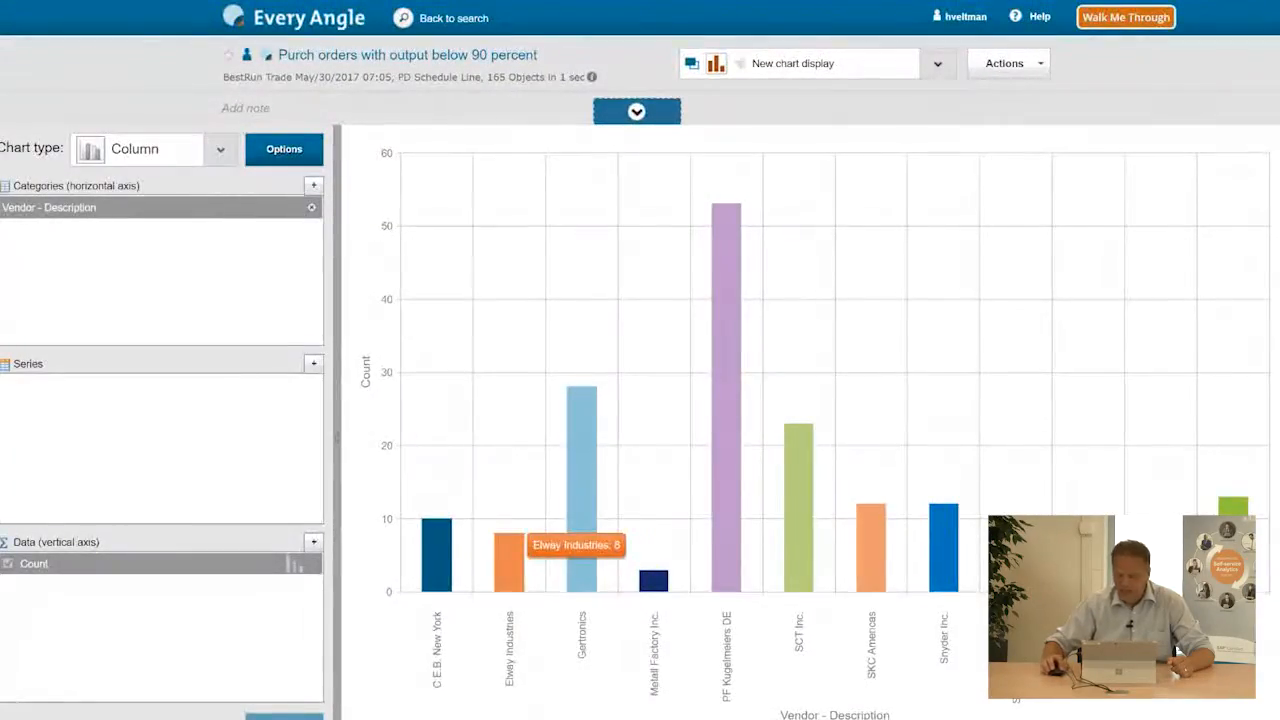
Add Material value unallocated in 90 days demand to the chart's data area and deselect Count.
left_click(313, 541)
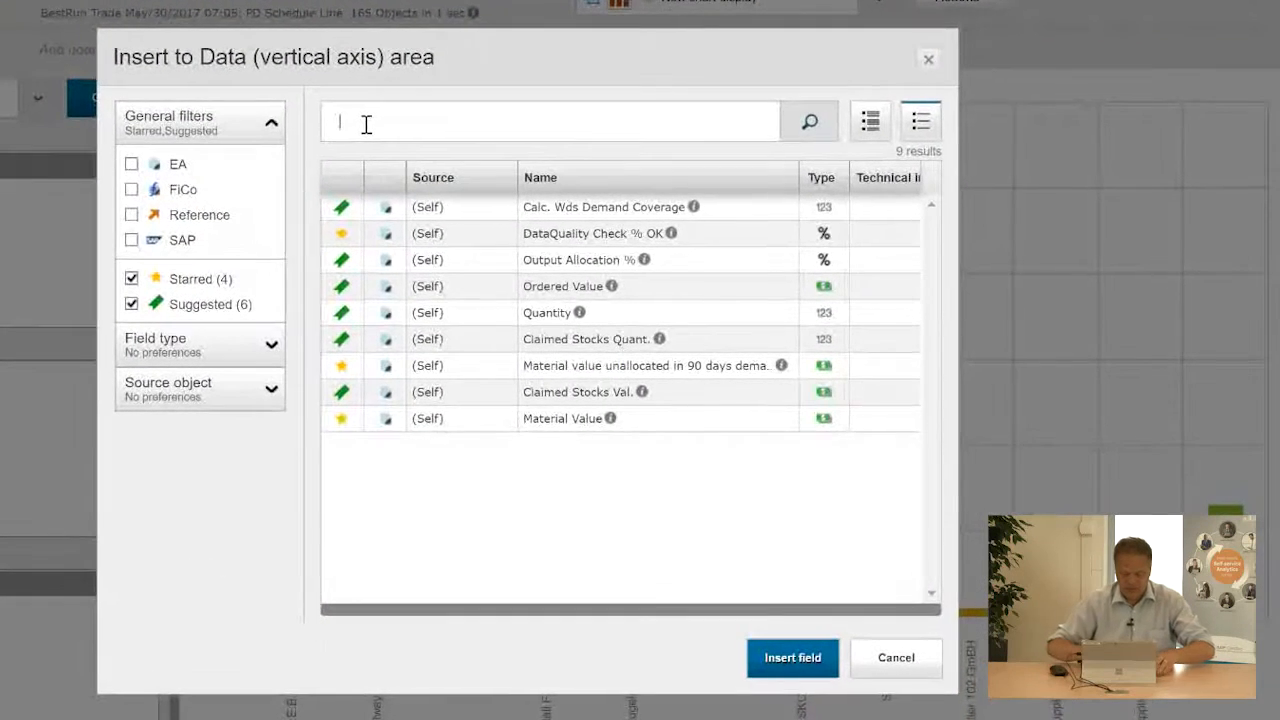
type("material")
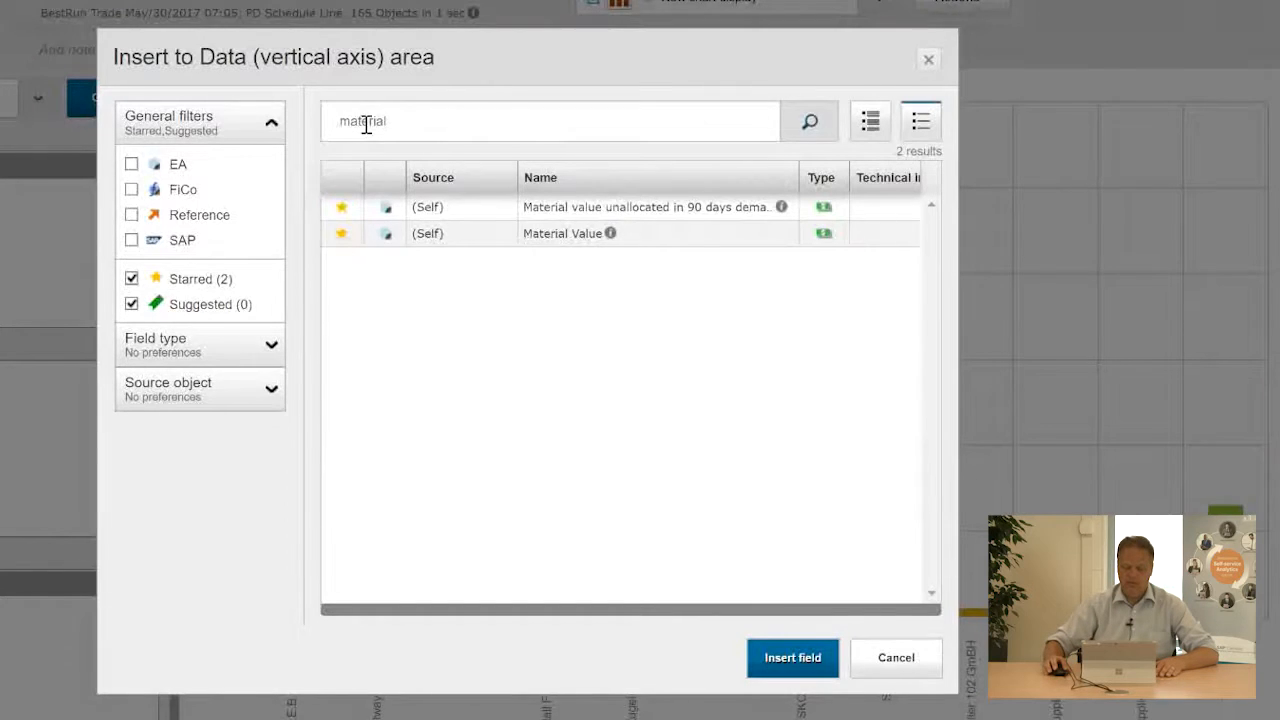
double_click(562, 209)
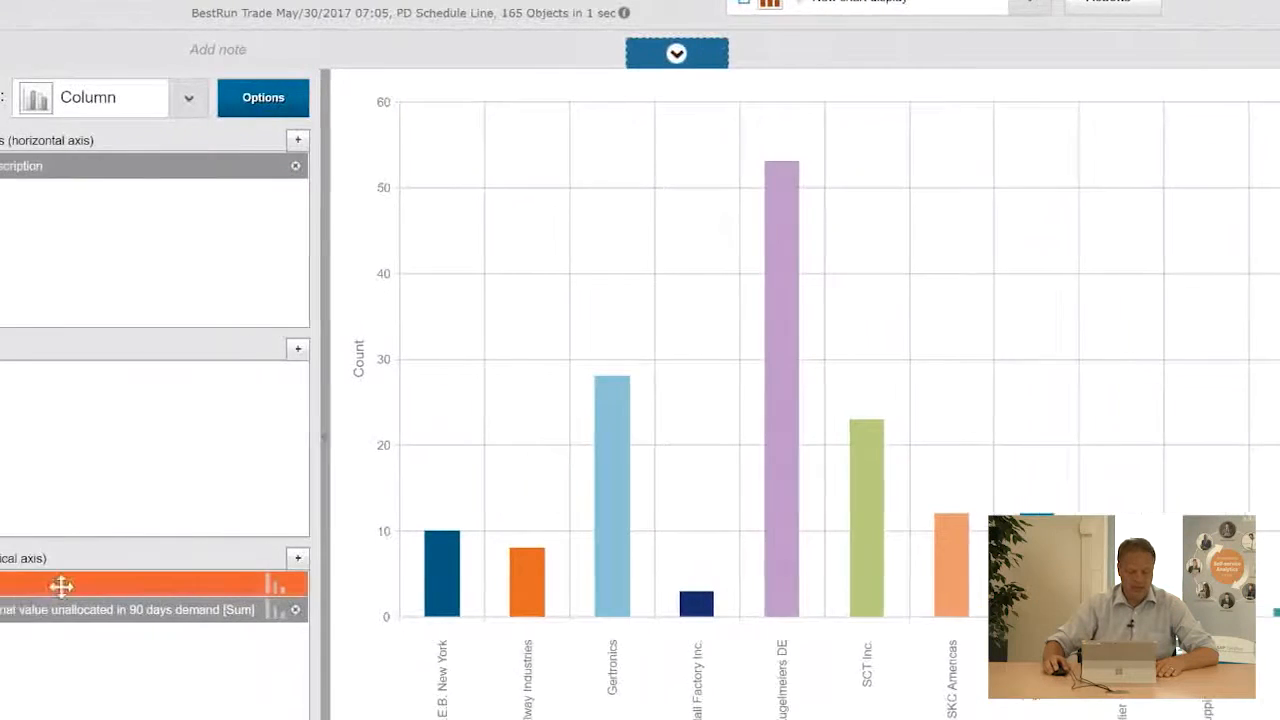
left_click(19, 585)
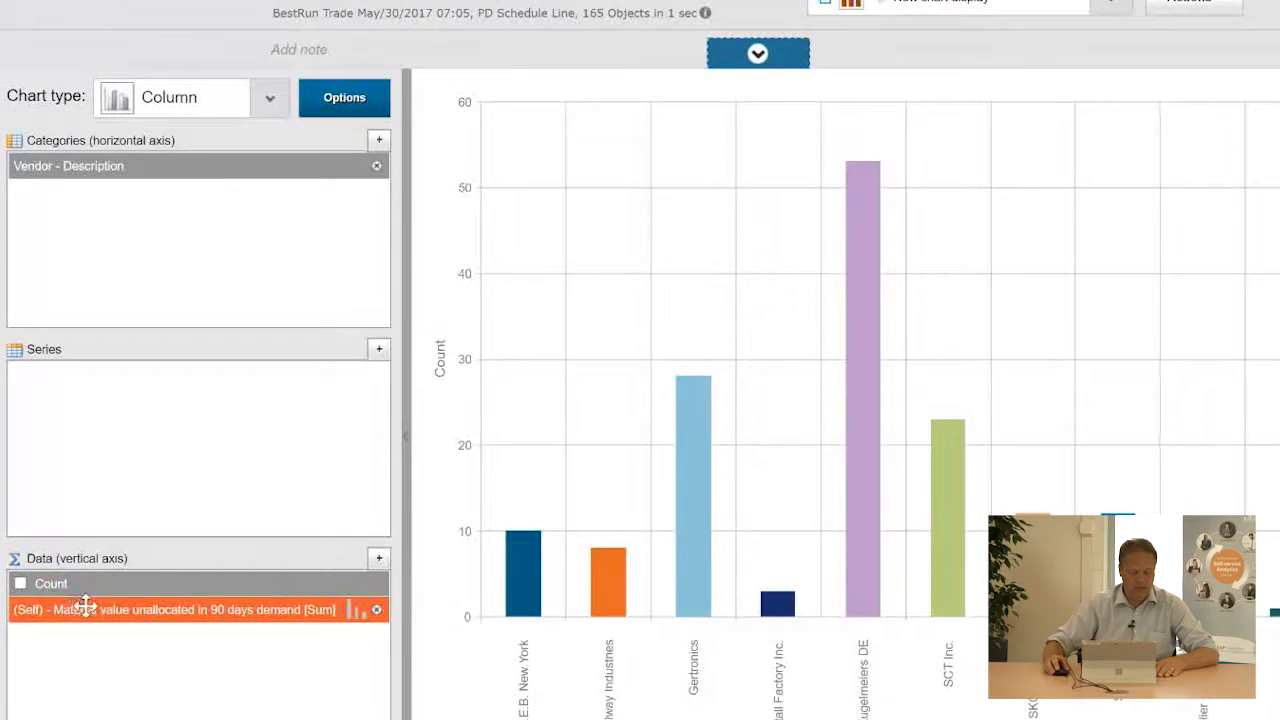
Format the Material value unallocated field to display in Millions (M).
right_click(88, 610)
left_click(255, 628)
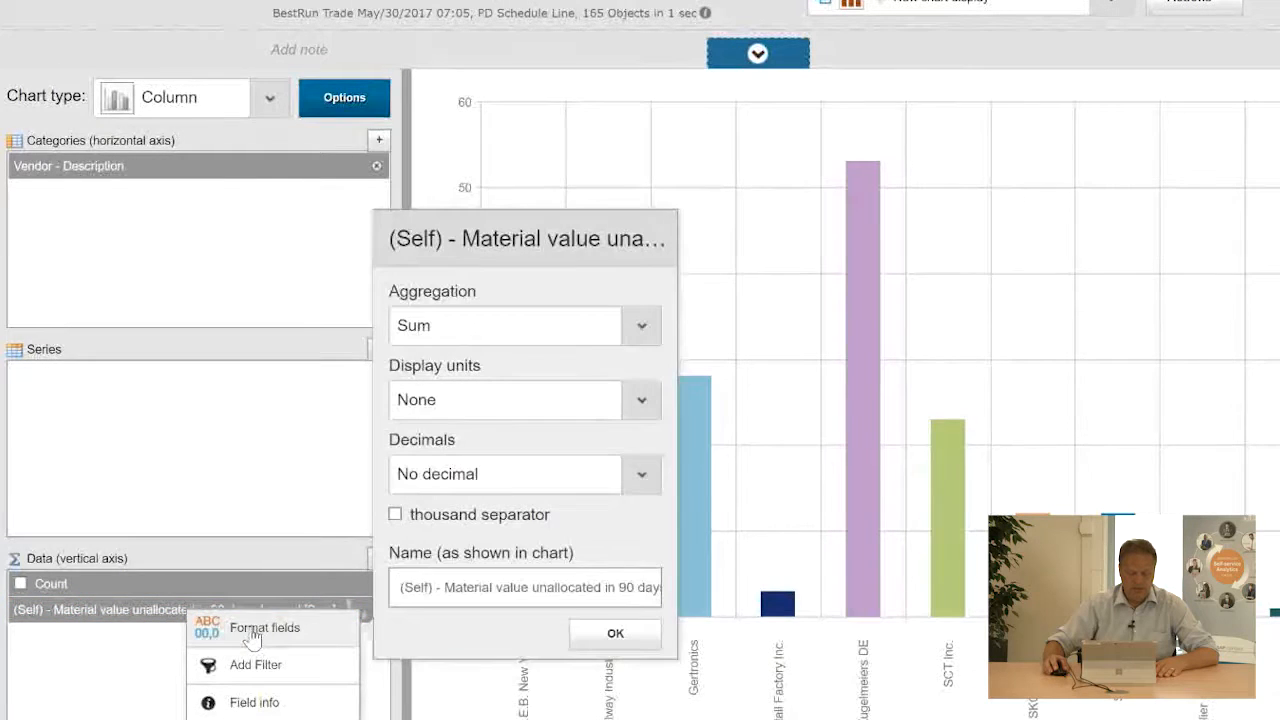
left_click(499, 414)
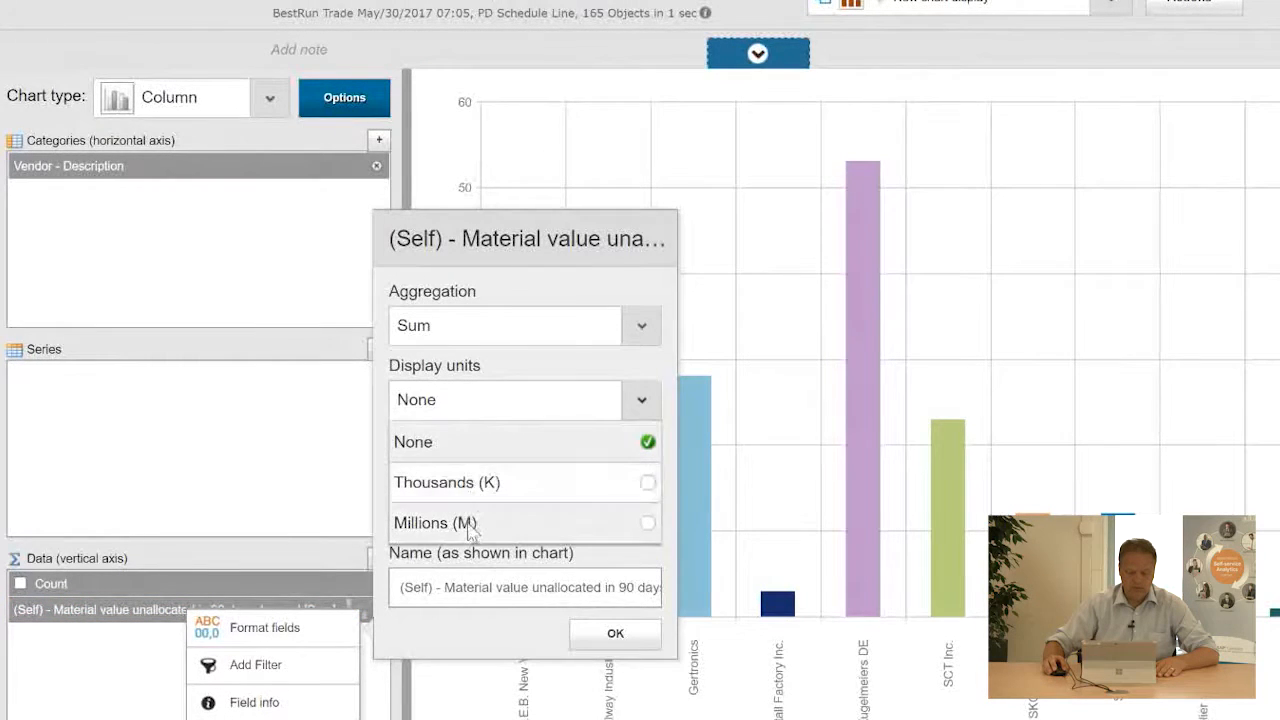
left_click(466, 522)
left_click(610, 635)
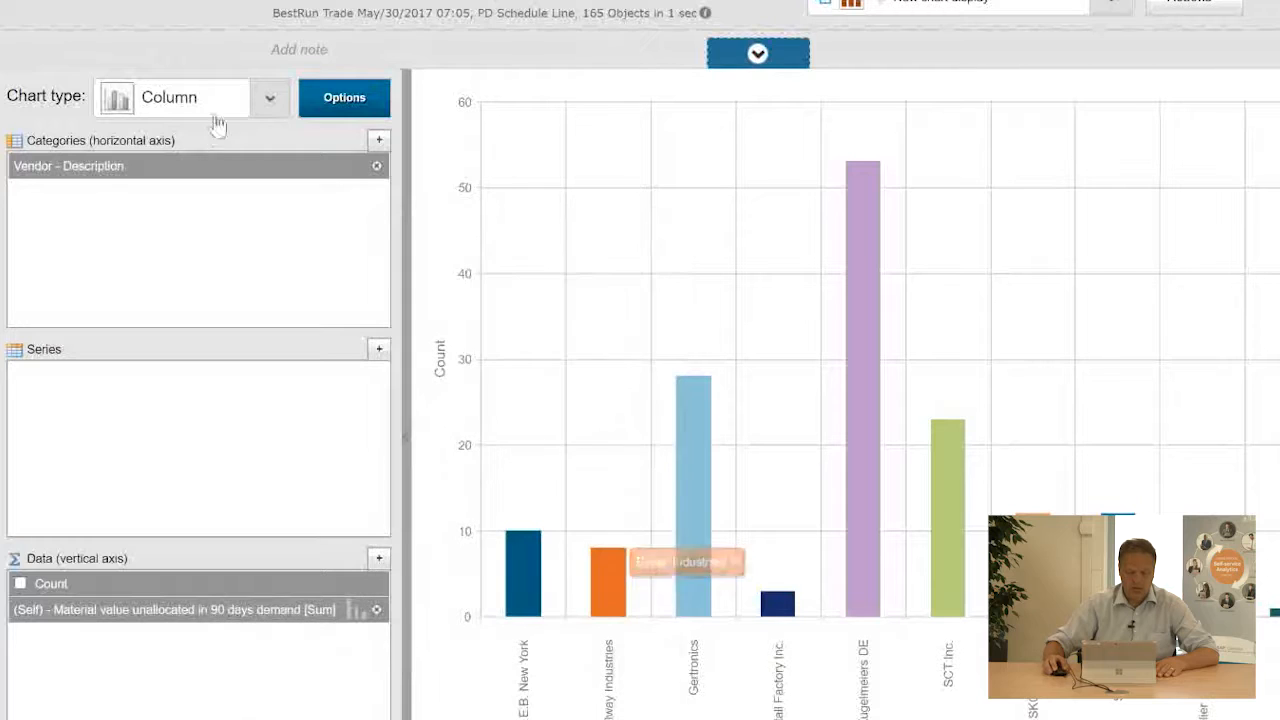
Change the chart type to Bar and apply it.
left_click(270, 97)
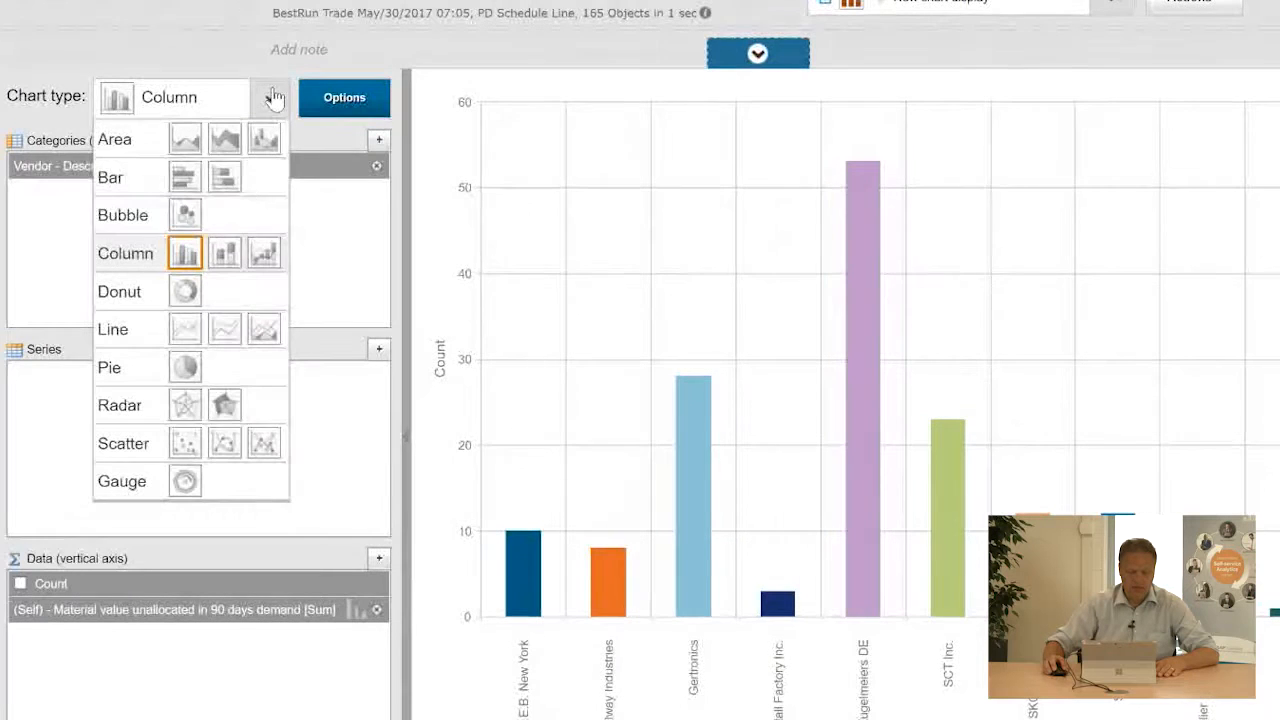
left_click(222, 176)
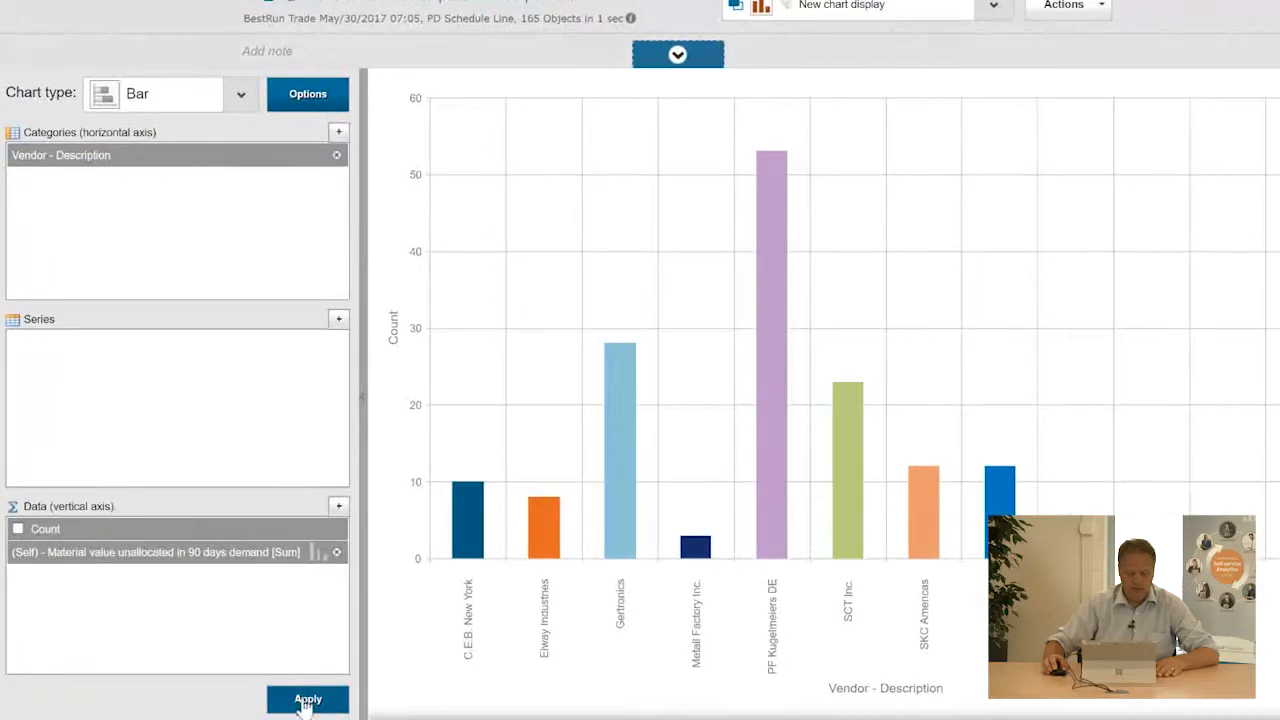
left_click(307, 700)
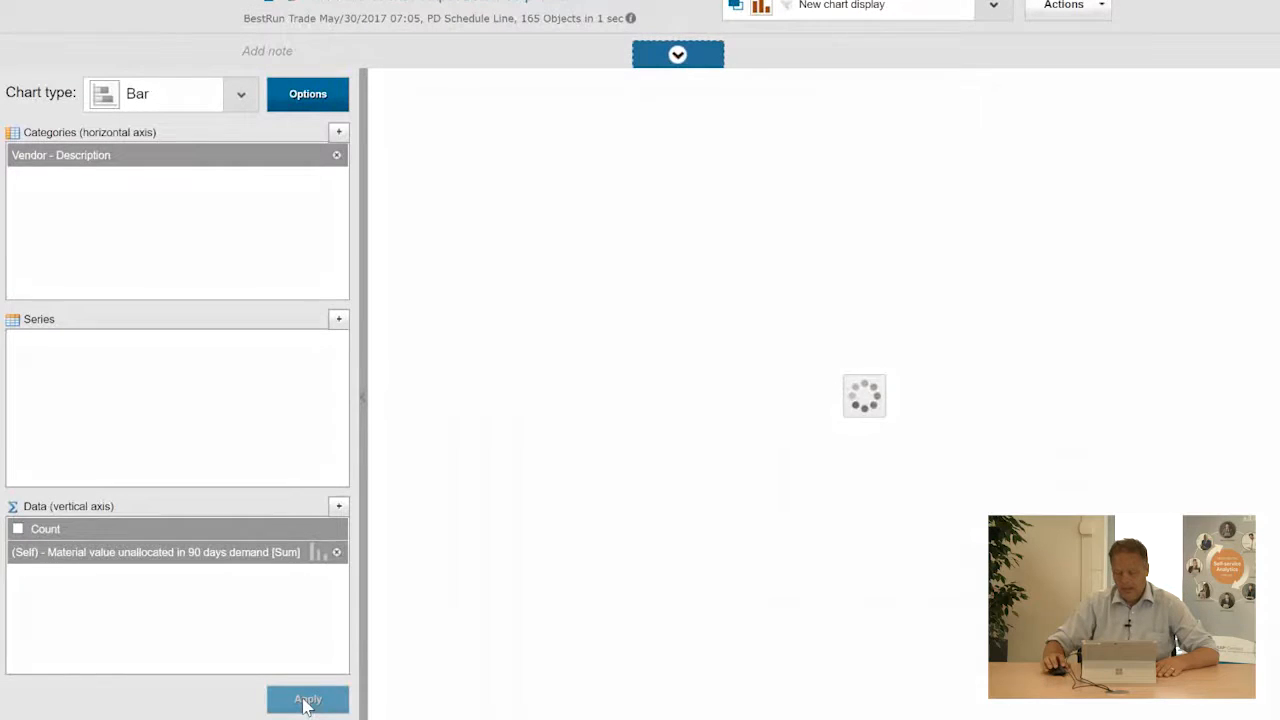
left_click(316, 553)
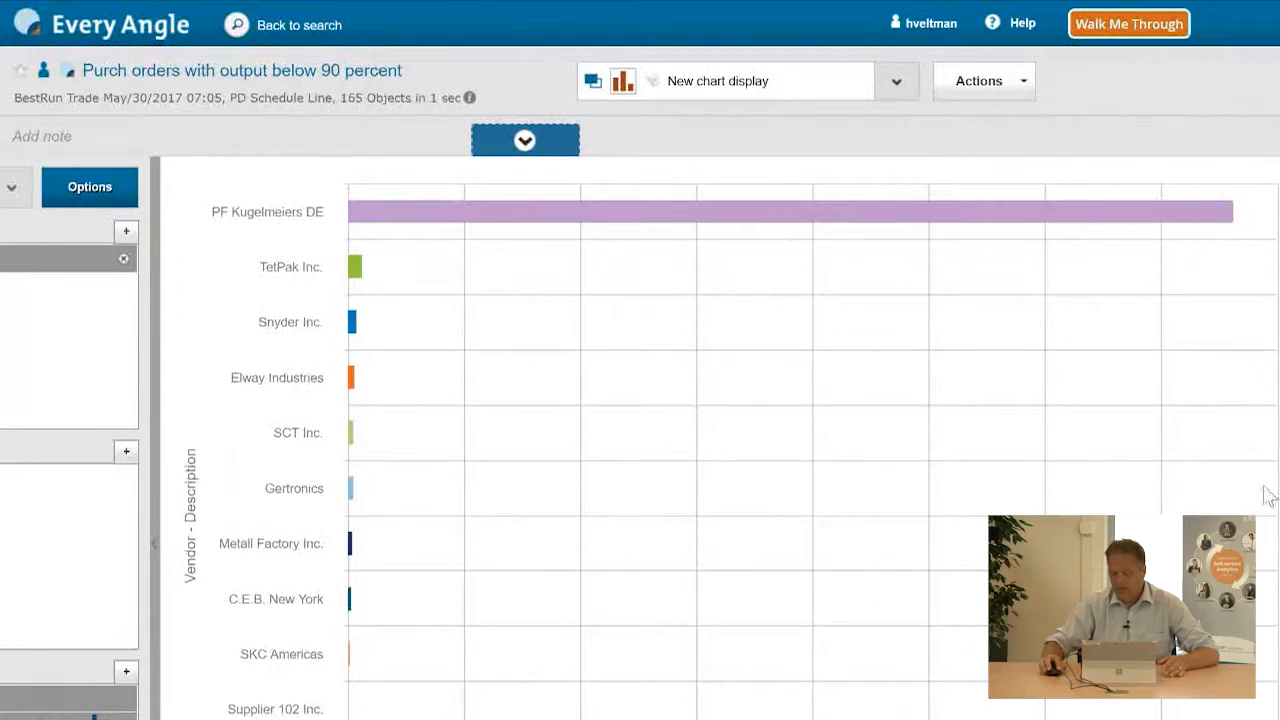
mouse_move(1231, 232)
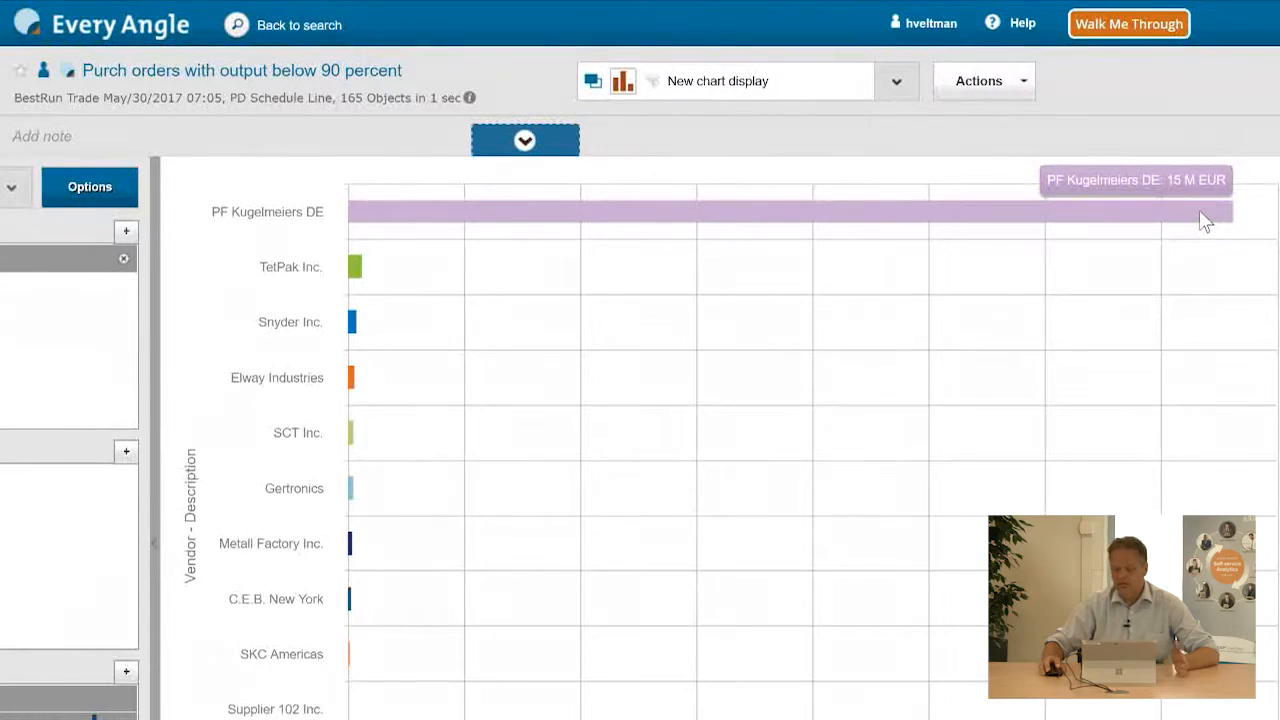